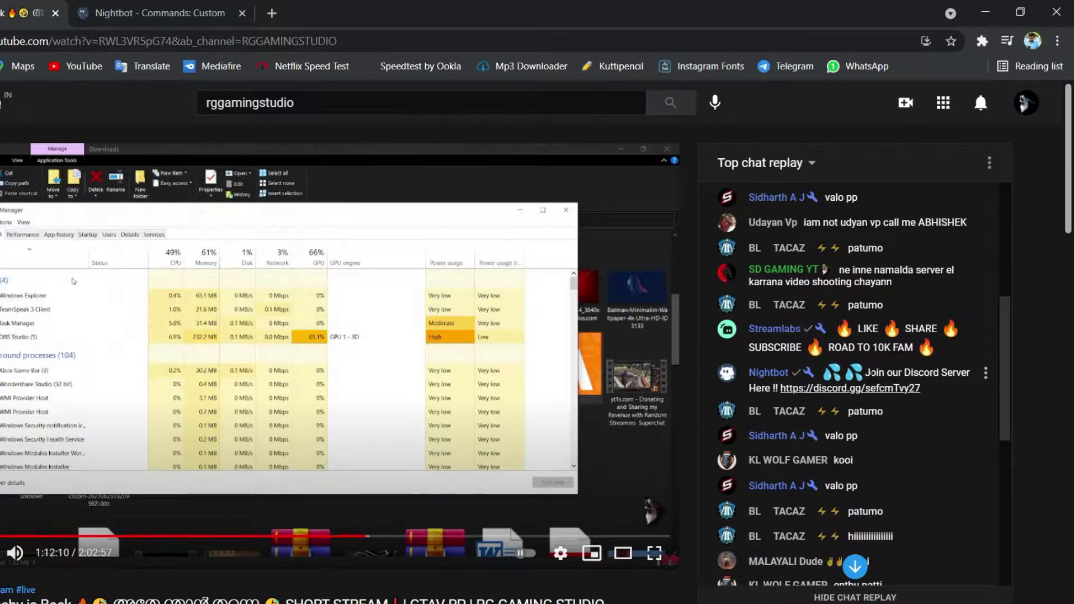
Examine the automated Streamlabs channel and Instagram link messages in the YouTube live chat replay.
triple_click(935, 394)
left_click(935, 394)
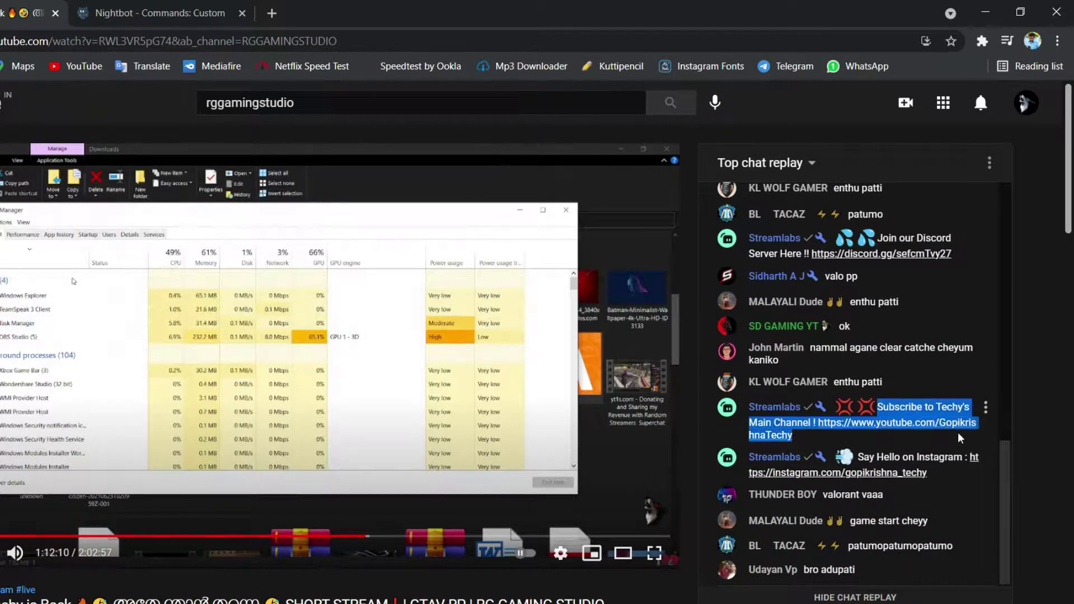
left_click_drag(754, 457, 832, 460)
left_click(806, 459)
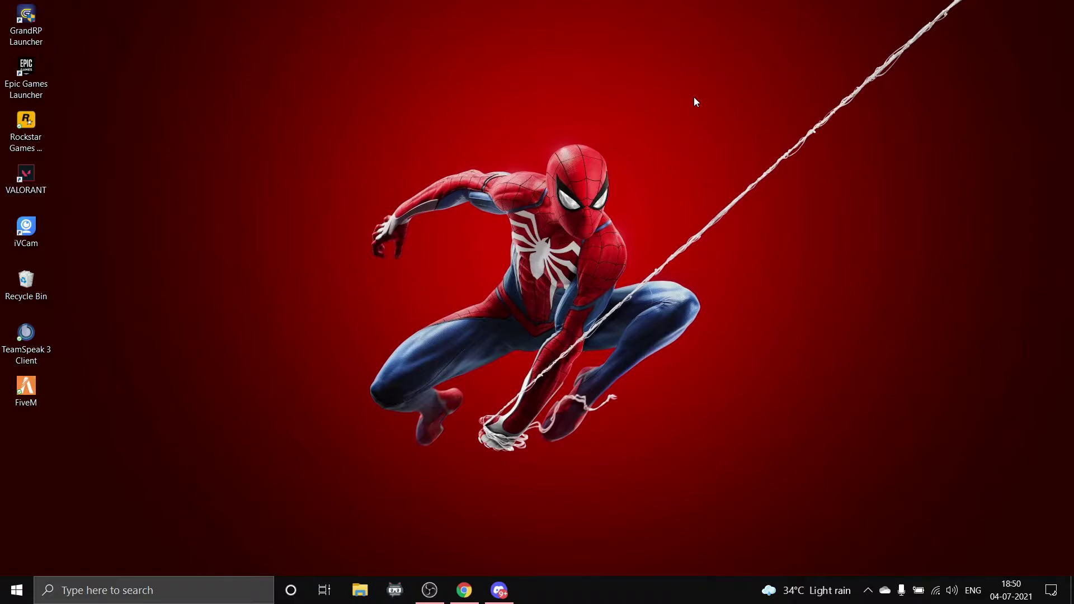
Switch to Chrome and look over Nightbot's custom commands page and the Streamlabs dashboard.
left_click(464, 590)
left_click(255, 11)
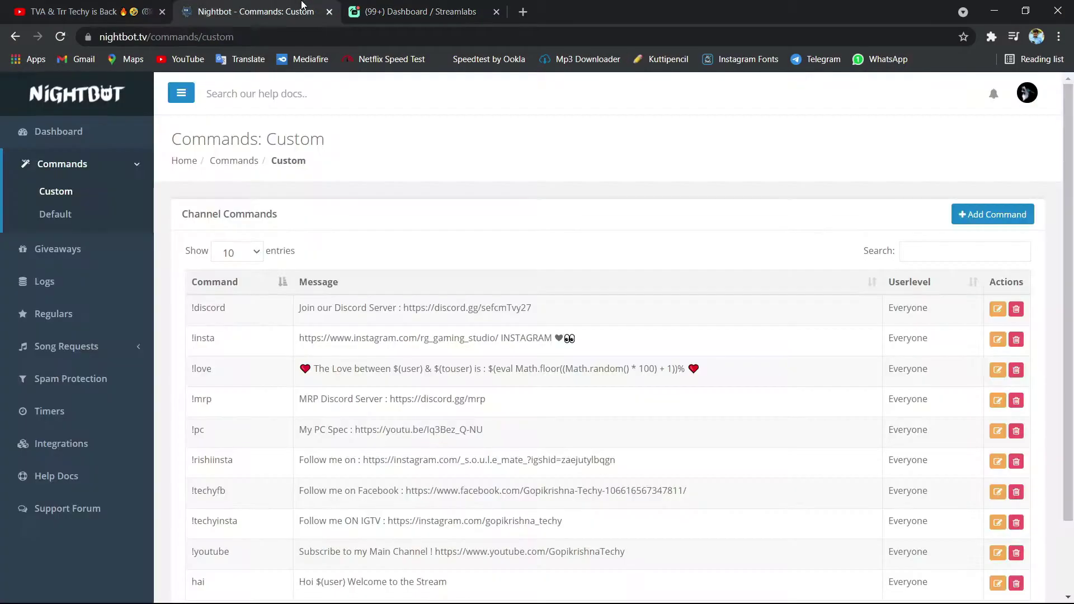
left_click(438, 11)
key("ctrl+shift+Tab")
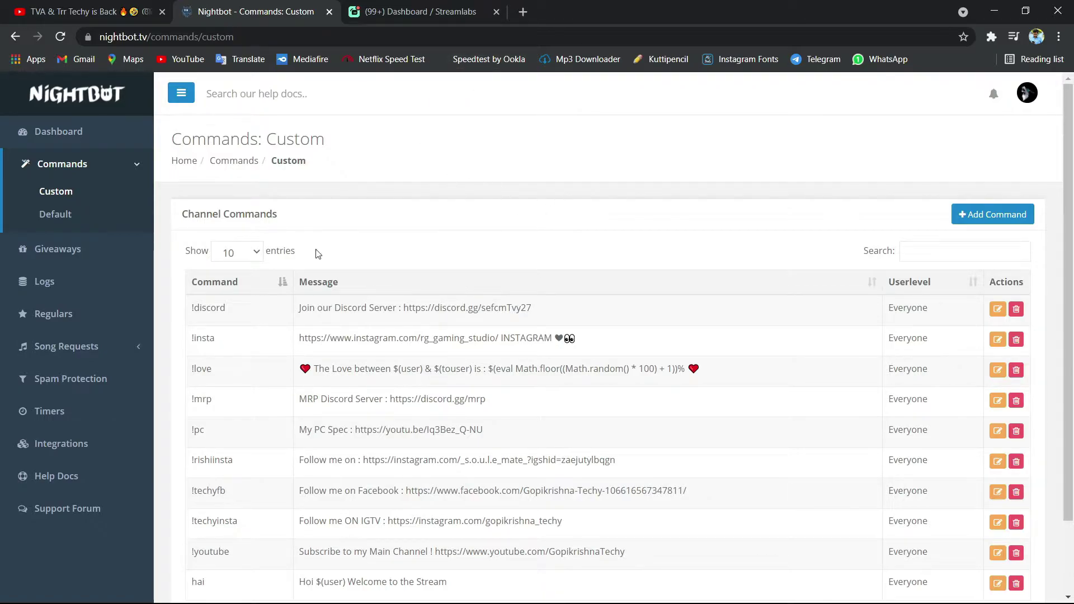
Go from Nightbot's custom commands to the dashboard and open the Timers page to view its list.
left_click(107, 159)
left_click(59, 132)
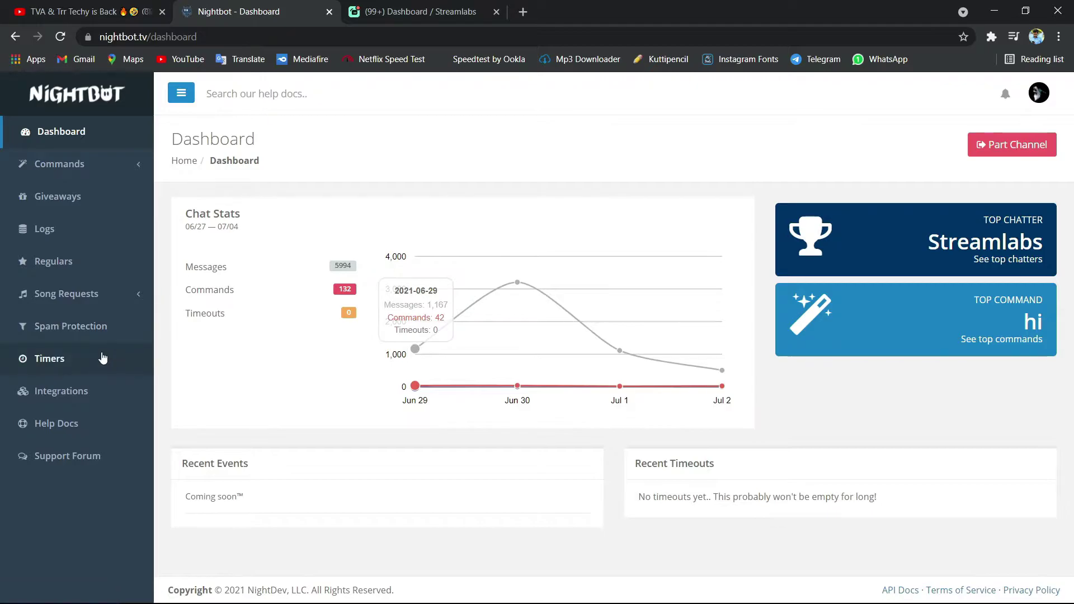
left_click(102, 358)
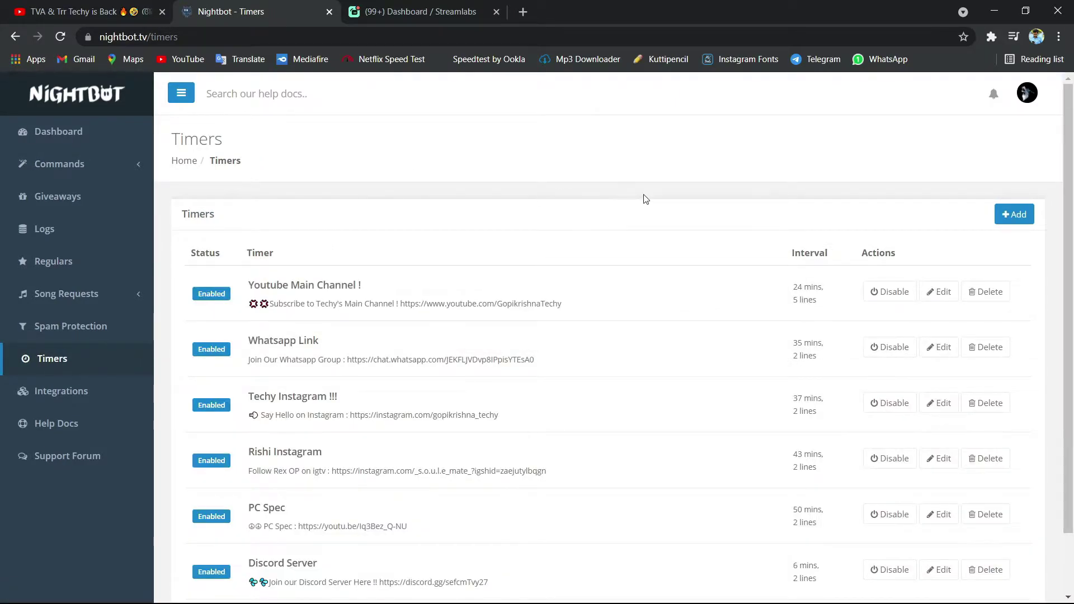
scroll(645, 199, "down", 2)
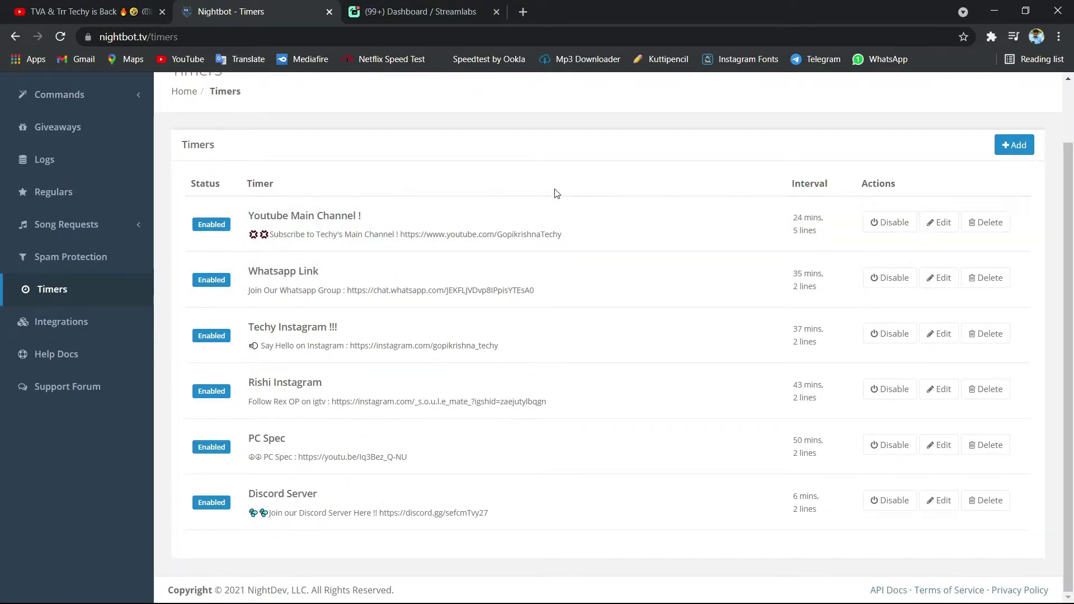
Examine the interval, name and message of the Youtube Main Channel timer in Nightbot.
left_click_drag(785, 221, 833, 233)
left_click(833, 234)
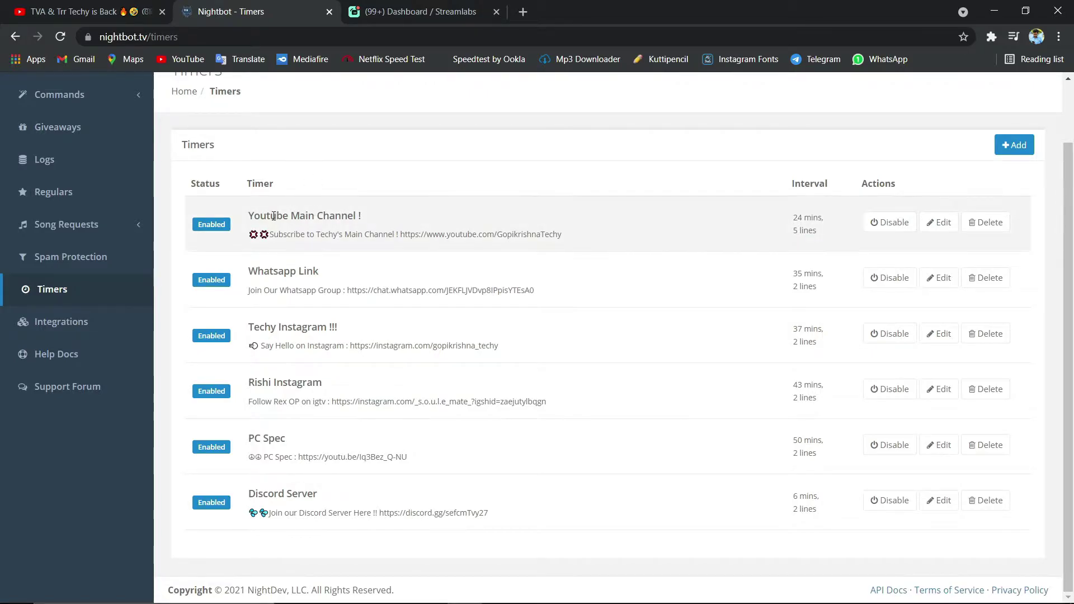
left_click_drag(261, 215, 364, 218)
left_click(364, 218)
left_click_drag(287, 234, 311, 234)
left_click(421, 238)
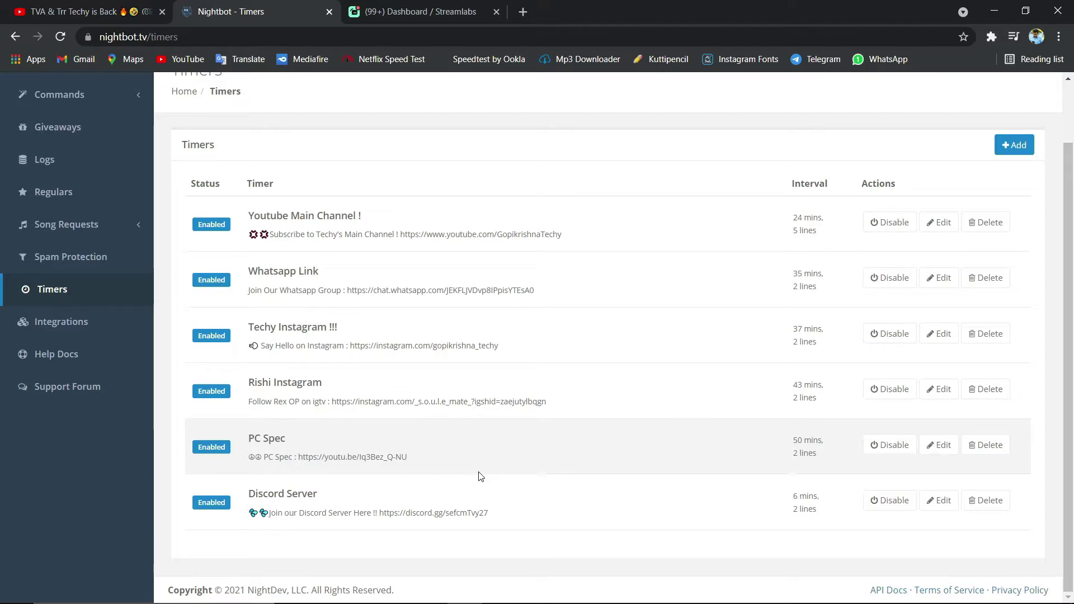
Switch to Streamlabs and open the Cloudbot timers to review the full list.
left_click(420, 11)
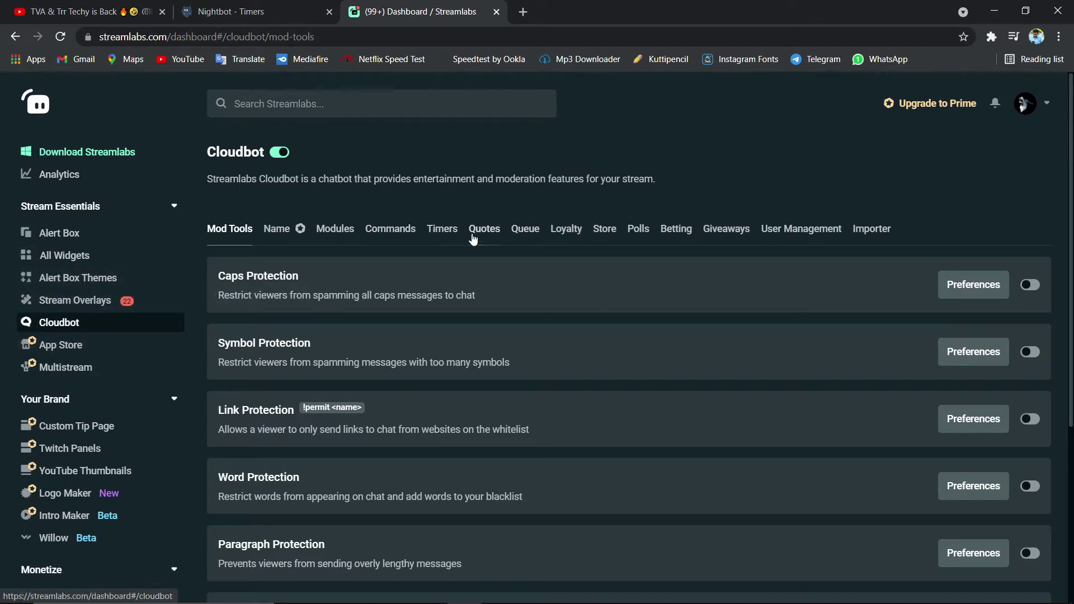
left_click(442, 230)
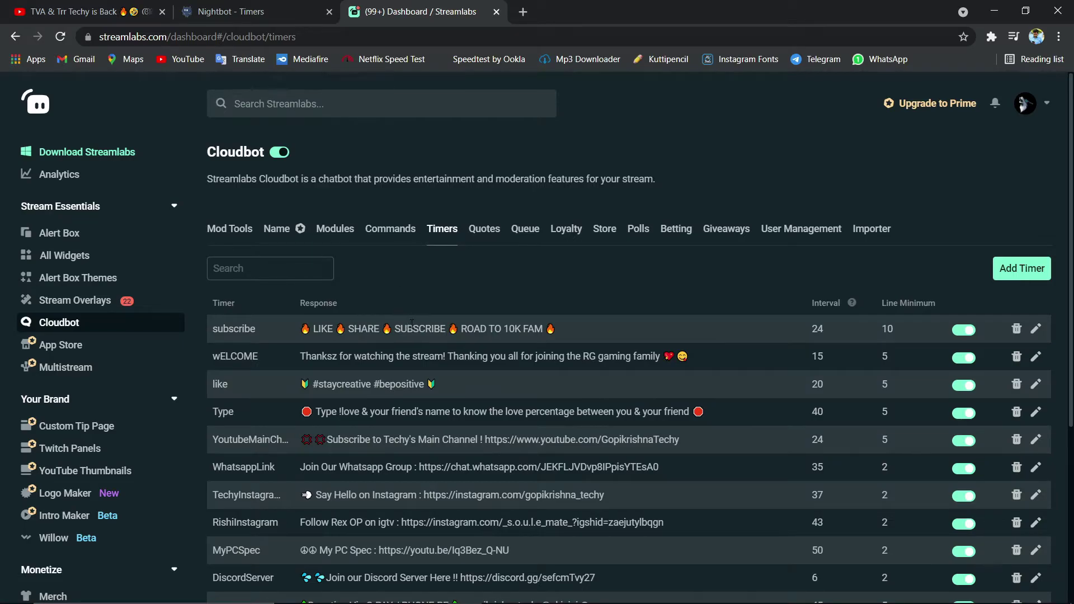
scroll(373, 214, "down", 1)
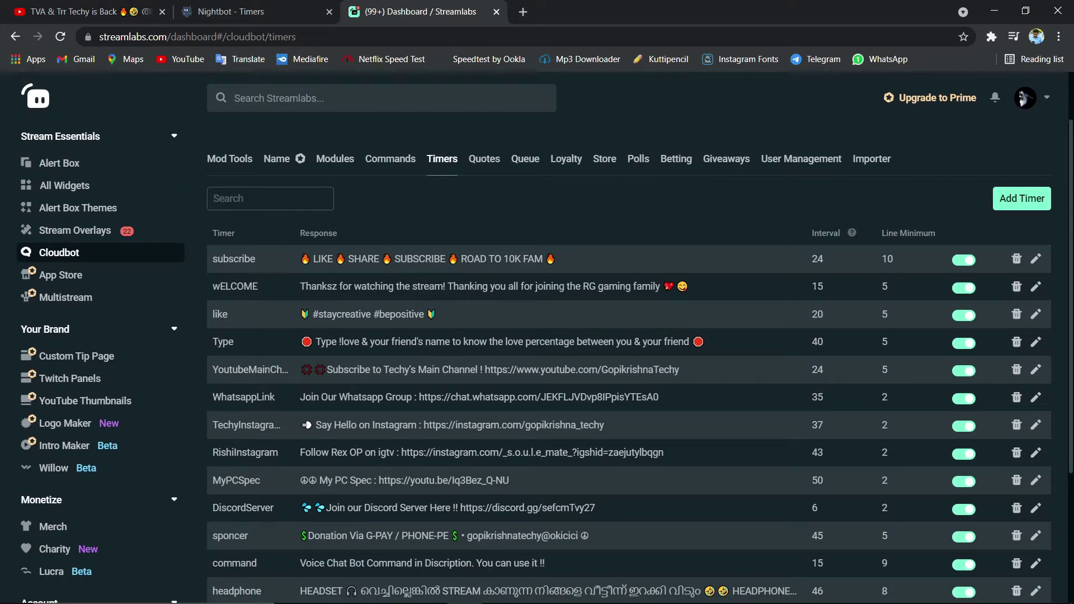
scroll(346, 405, "down", 1)
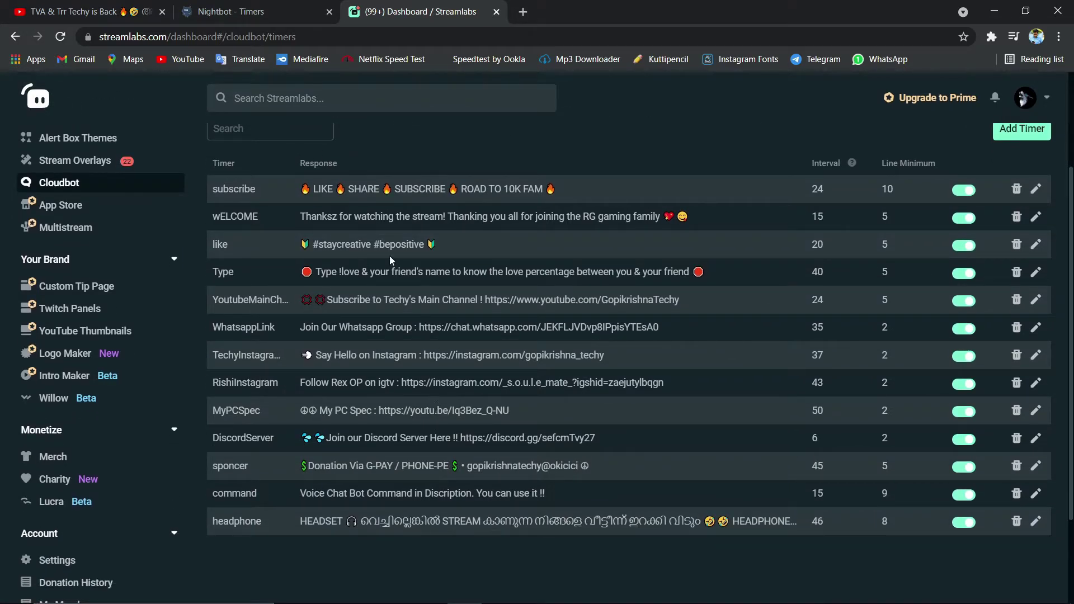
scroll(328, 250, "up", 1)
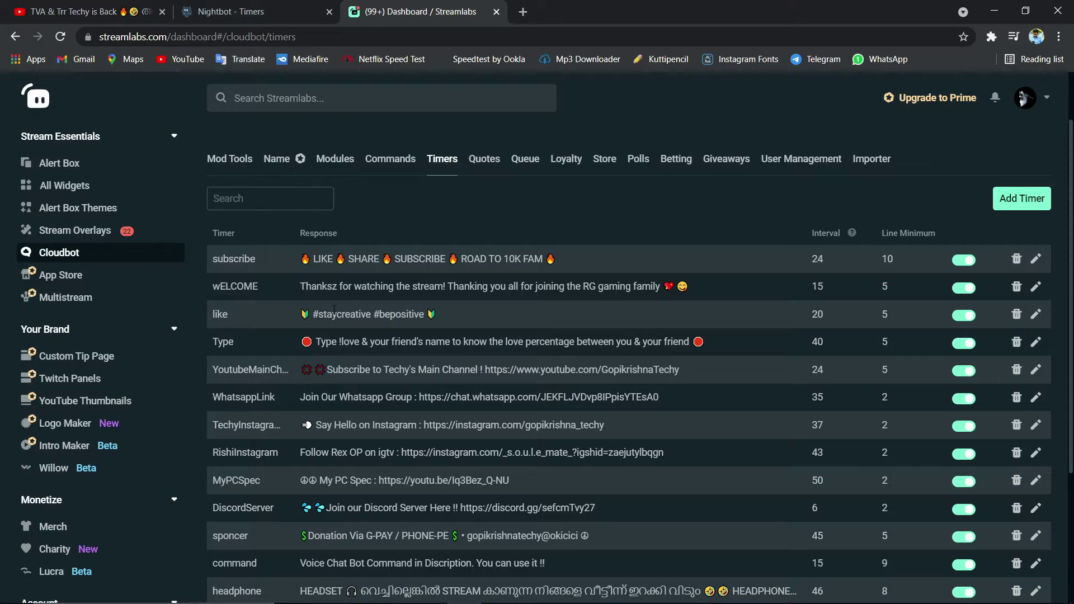
Read through the response text of the Cloudbot timer named Type and the timers listed below it.
double_click(348, 343)
left_click(378, 342)
double_click(343, 342)
left_click(379, 342)
left_click_drag(355, 343, 411, 343)
left_click(326, 343)
left_click_drag(326, 343, 384, 342)
left_click(367, 342)
left_click(382, 342)
left_click(375, 339)
left_click_drag(307, 344, 594, 342)
left_click(594, 342)
left_click_drag(343, 342, 440, 342)
left_click(414, 342)
scroll(373, 318, "down", 1)
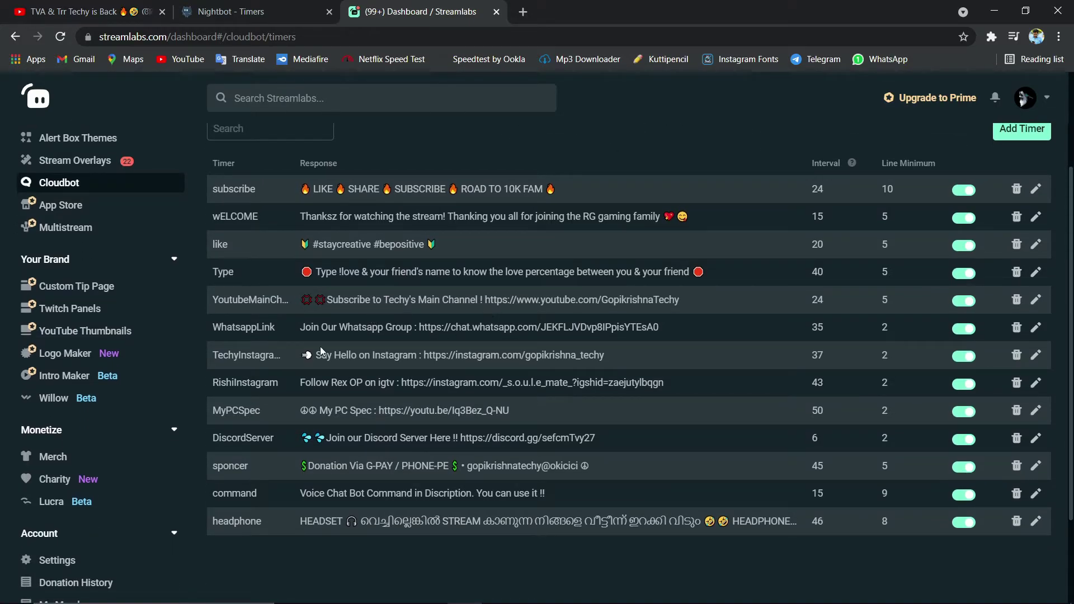
scroll(422, 434, "up", 1)
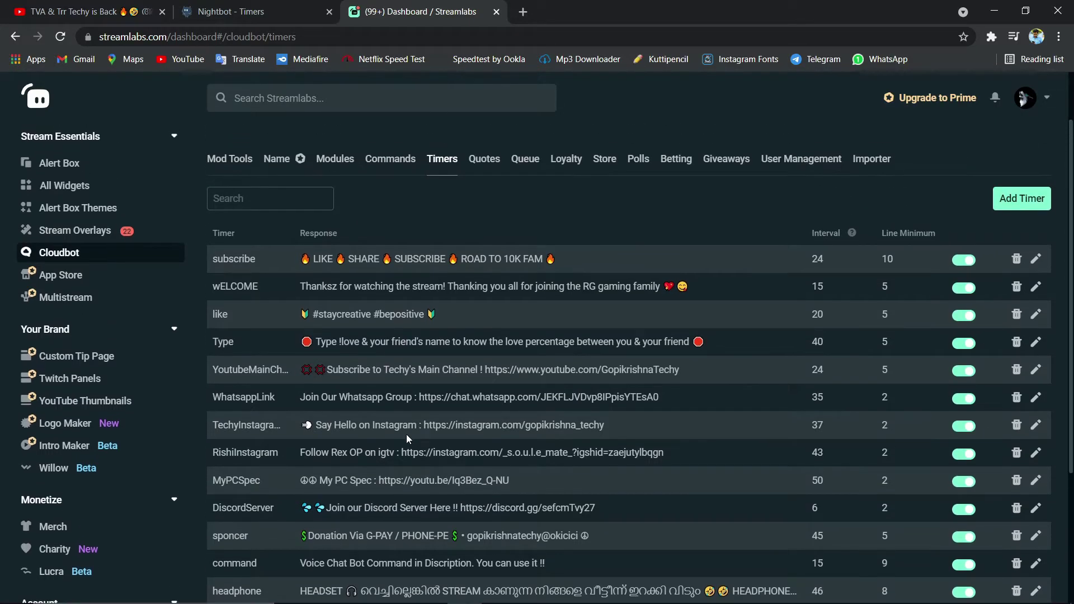
scroll(420, 439, "up", 1)
Draft a Nightbot timer named "kk" with the message "hi do like the stream" and discard it.
left_click(246, 11)
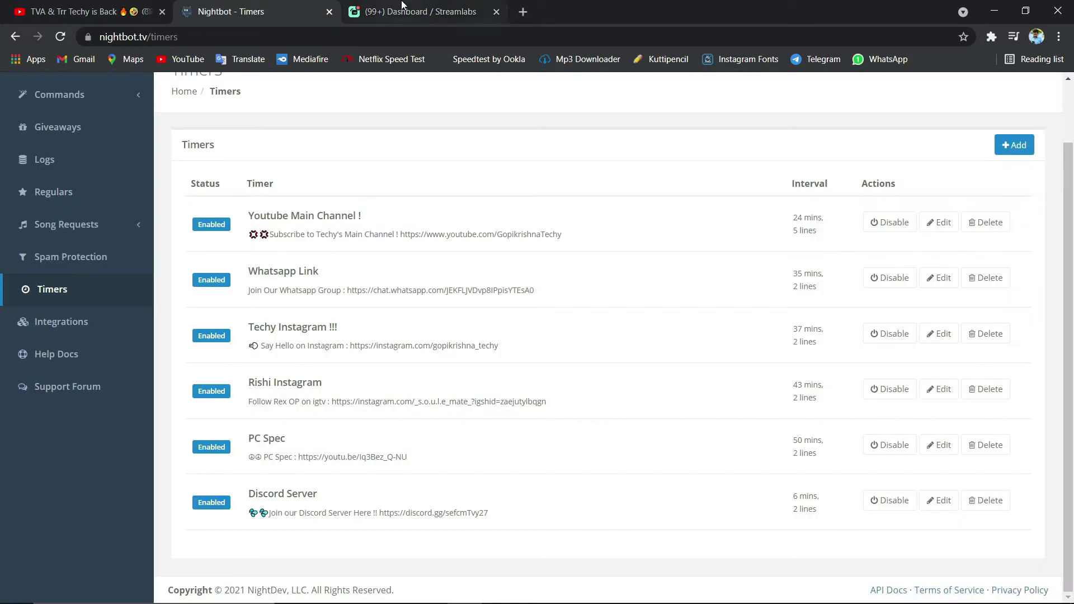
scroll(536, 490, "up", 1)
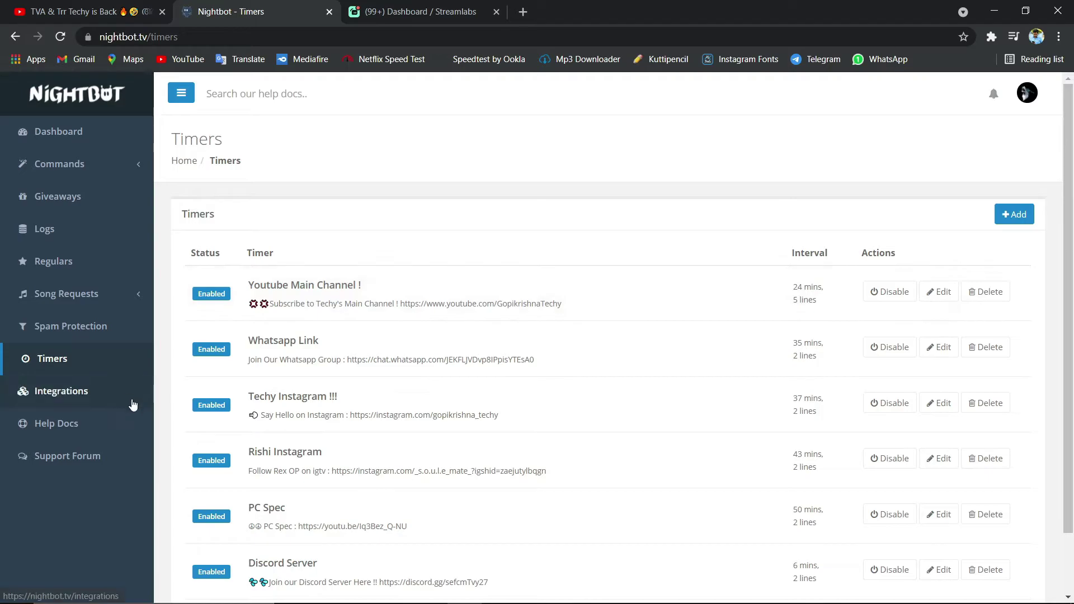
left_click(1005, 214)
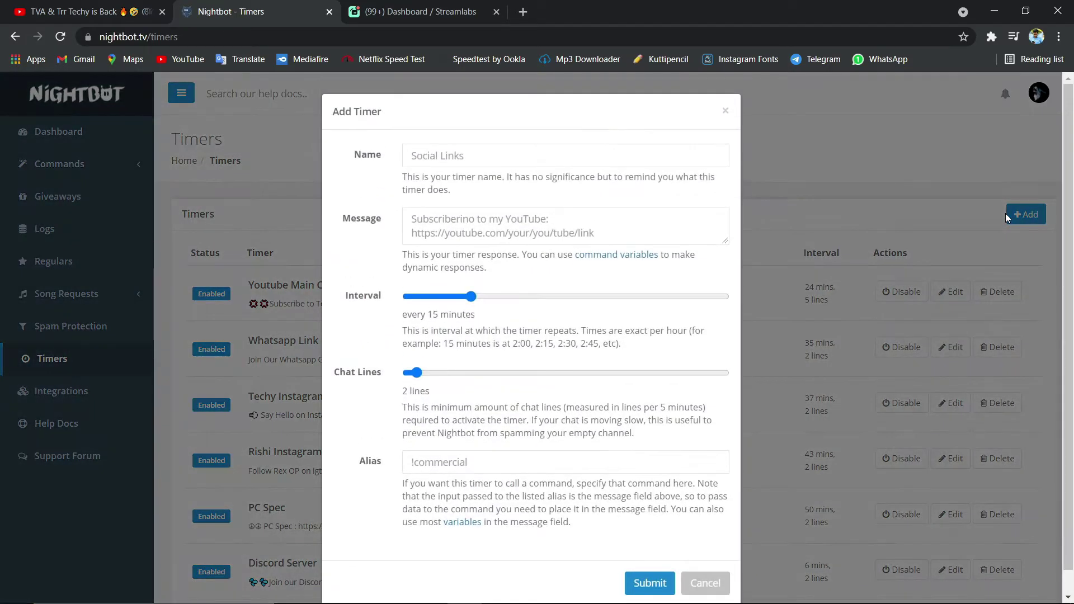
left_click(460, 151)
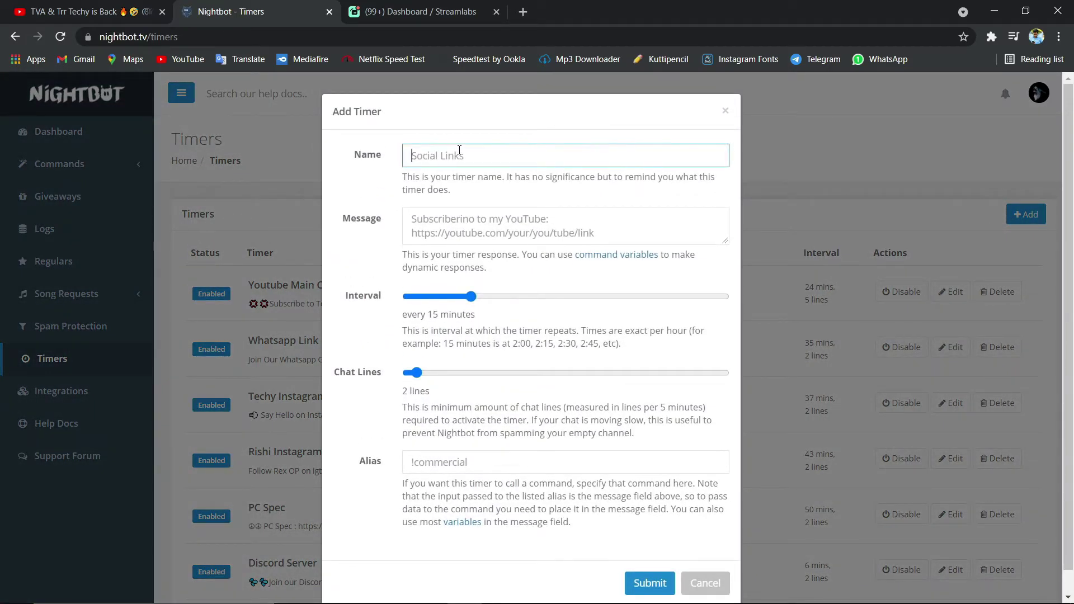
type("kk")
left_click(472, 222)
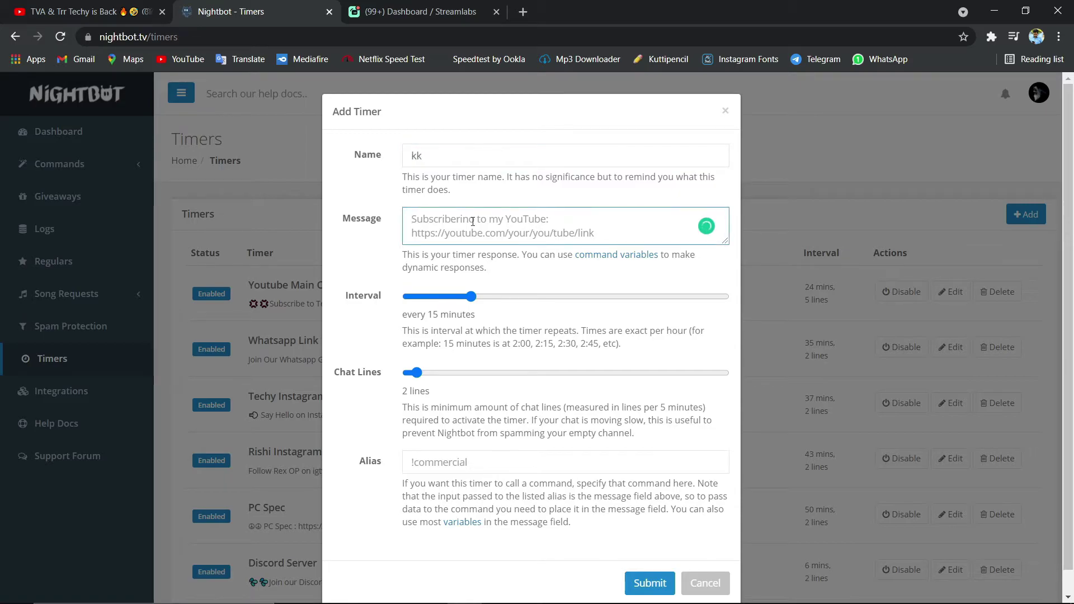
type("hi")
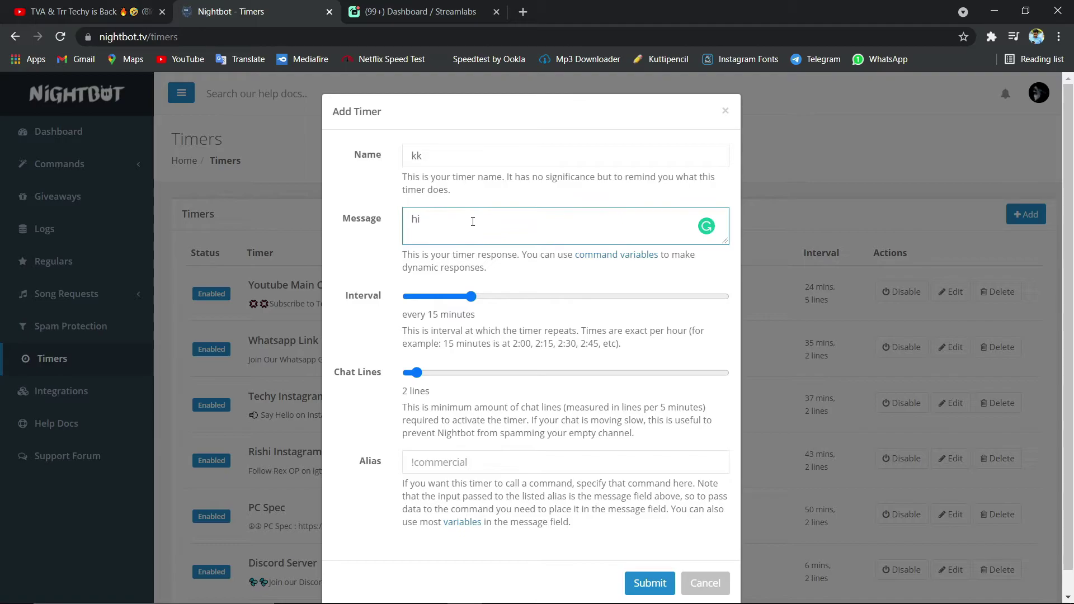
type(" do like the stream")
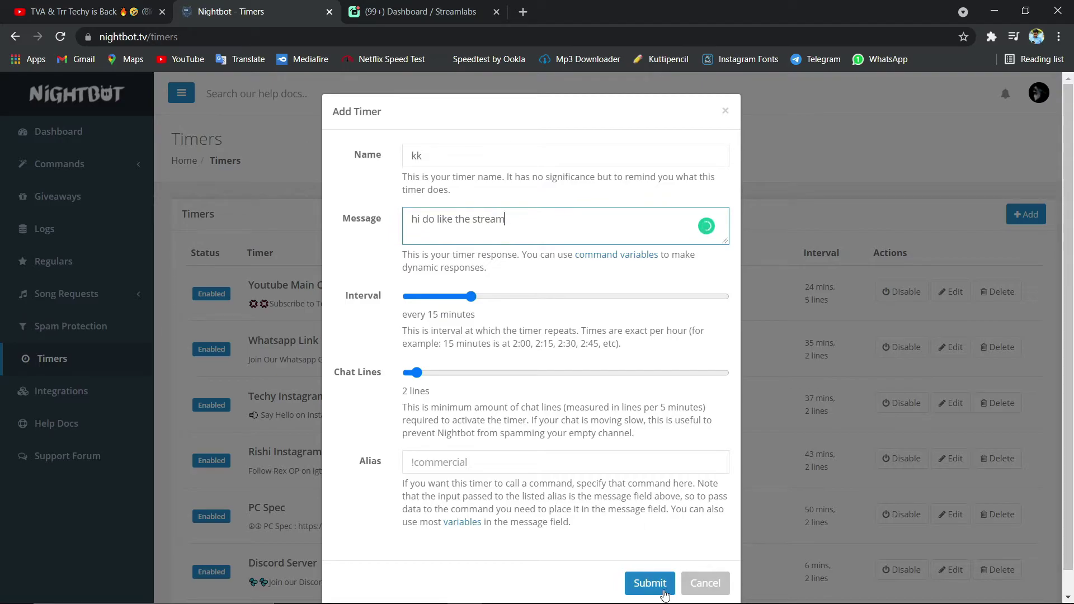
left_click(692, 587)
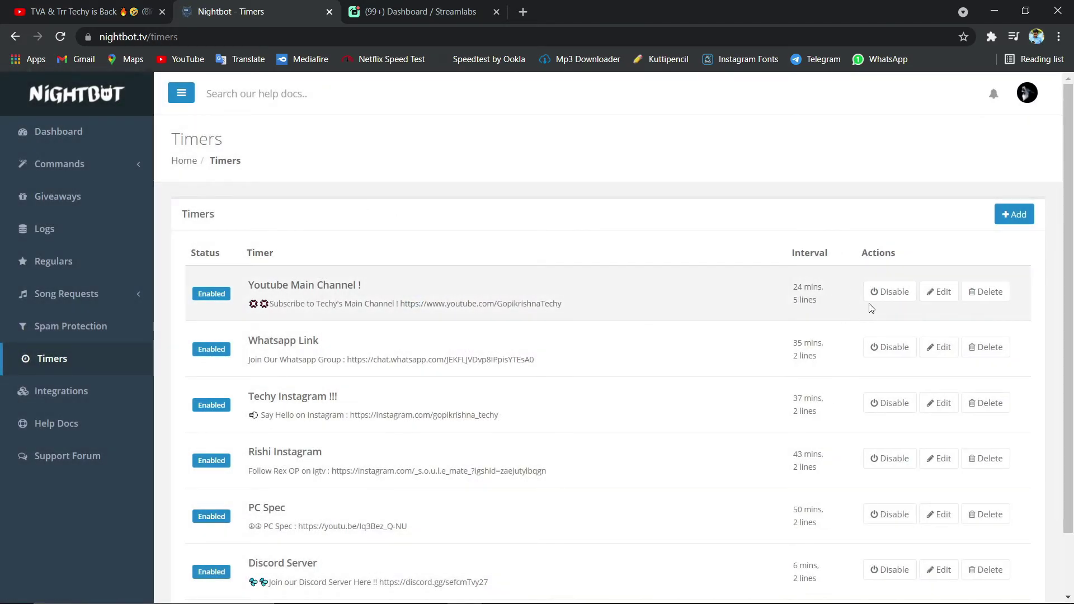
Open Nightbot's Youtube Main Channel timer for editing, try its interval slider and leave without saving.
left_click(932, 292)
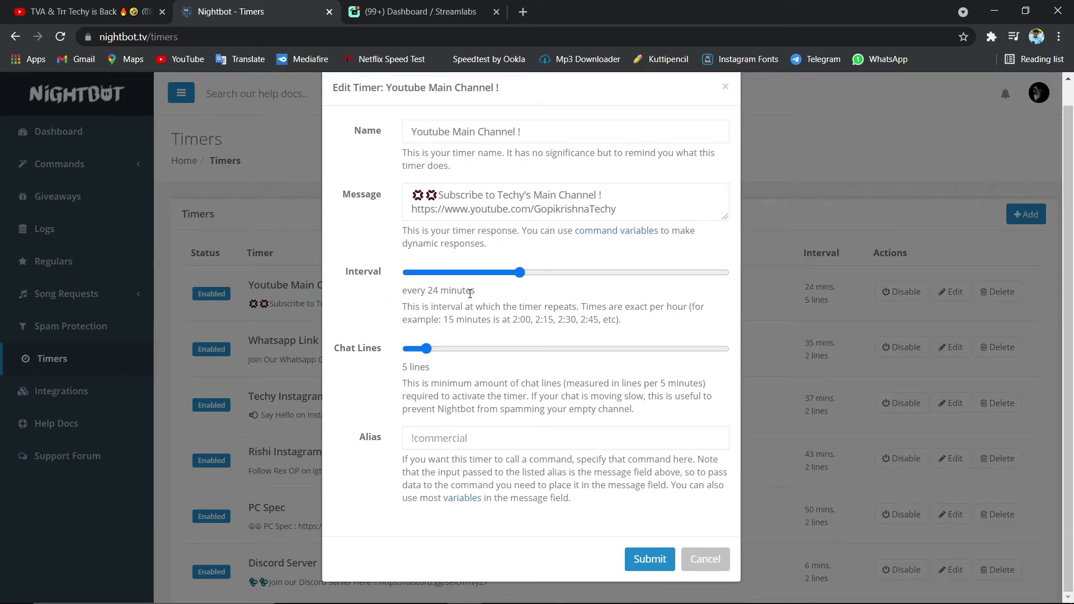
mouse_move(520, 273)
left_mouse_down()
mouse_move(494, 277)
mouse_move(521, 274)
left_mouse_up()
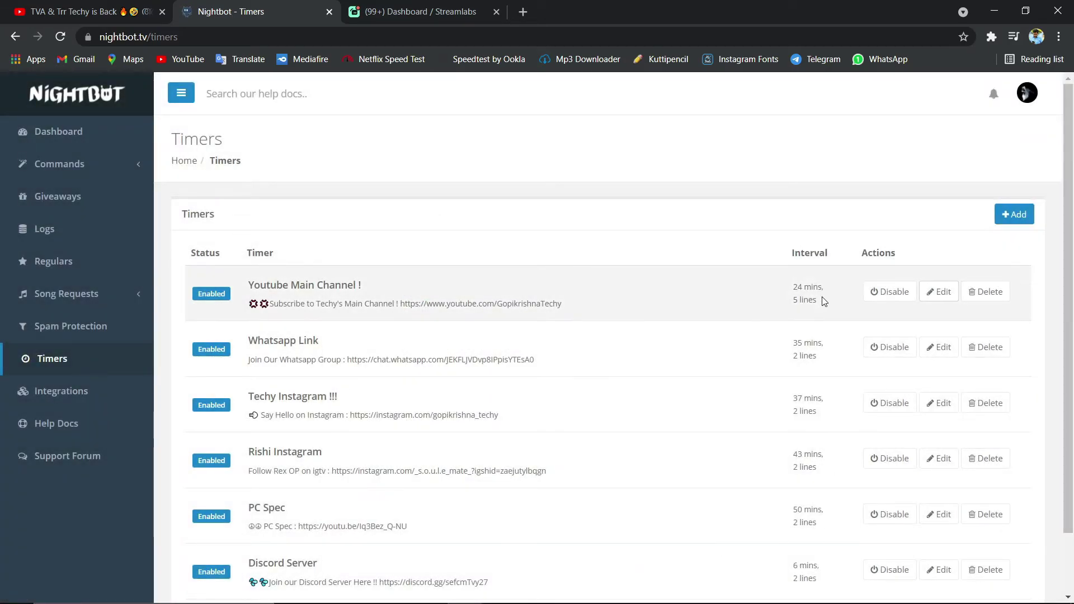
View Cloudbot's form for adding a timer and the settings of its subscribe timer, closing both without saving.
left_click(414, 11)
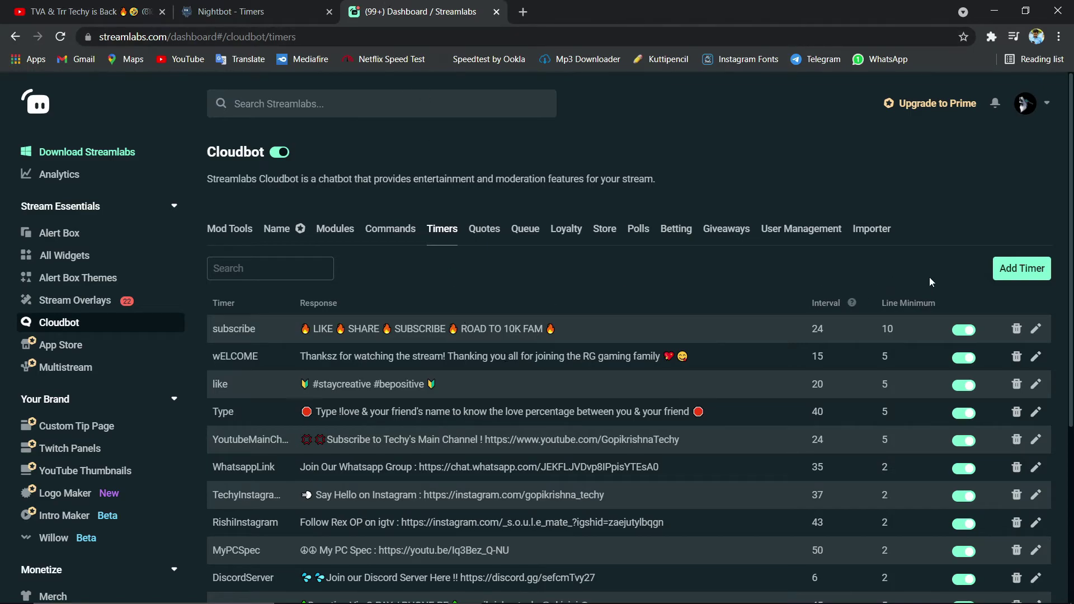
left_click(1025, 274)
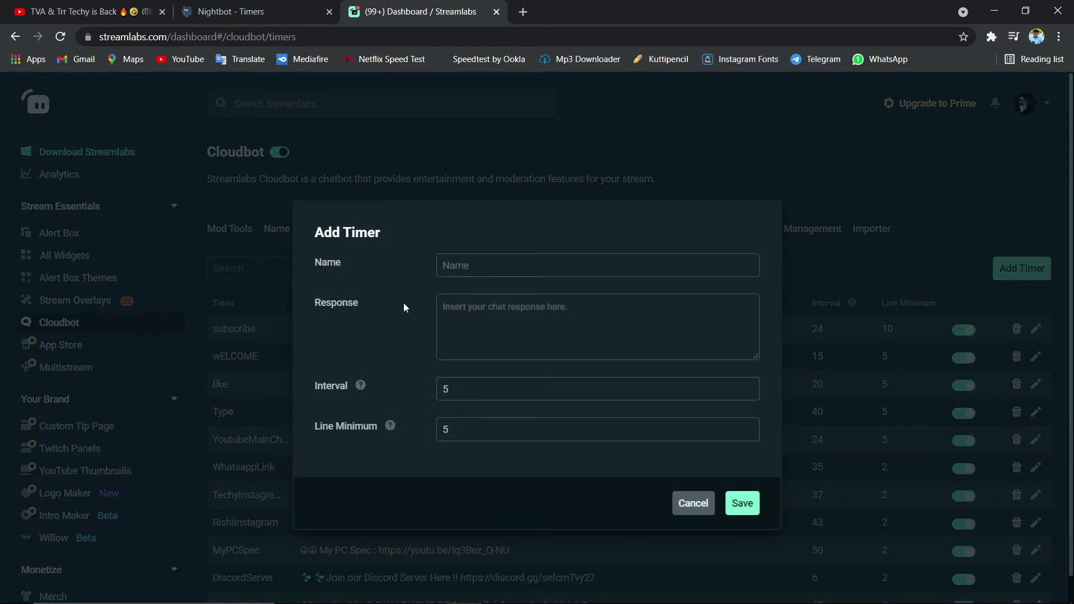
left_click(709, 509)
left_click(1038, 330)
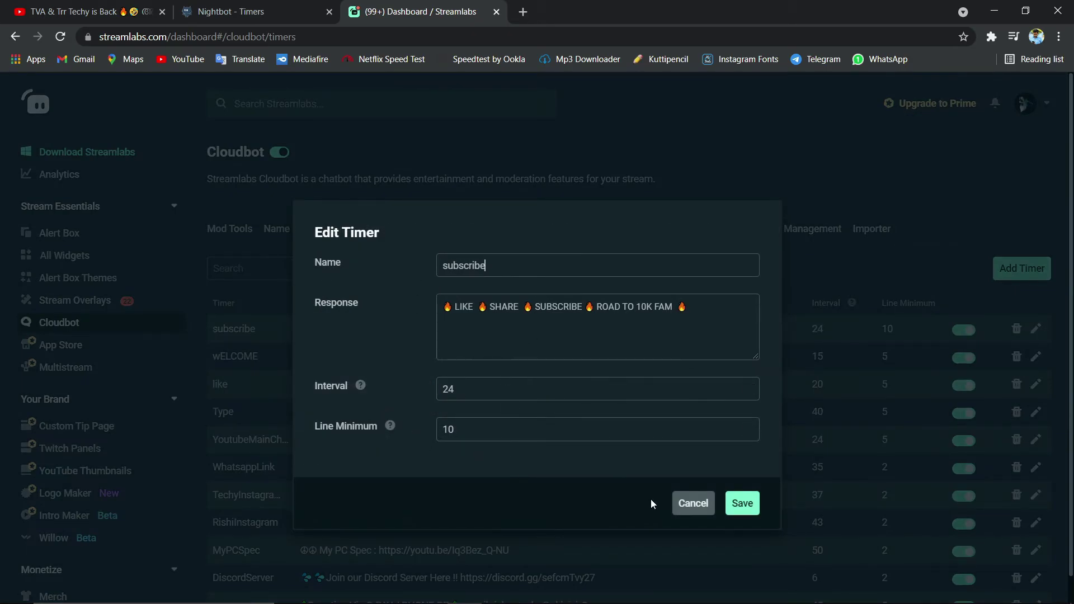
left_click(689, 506)
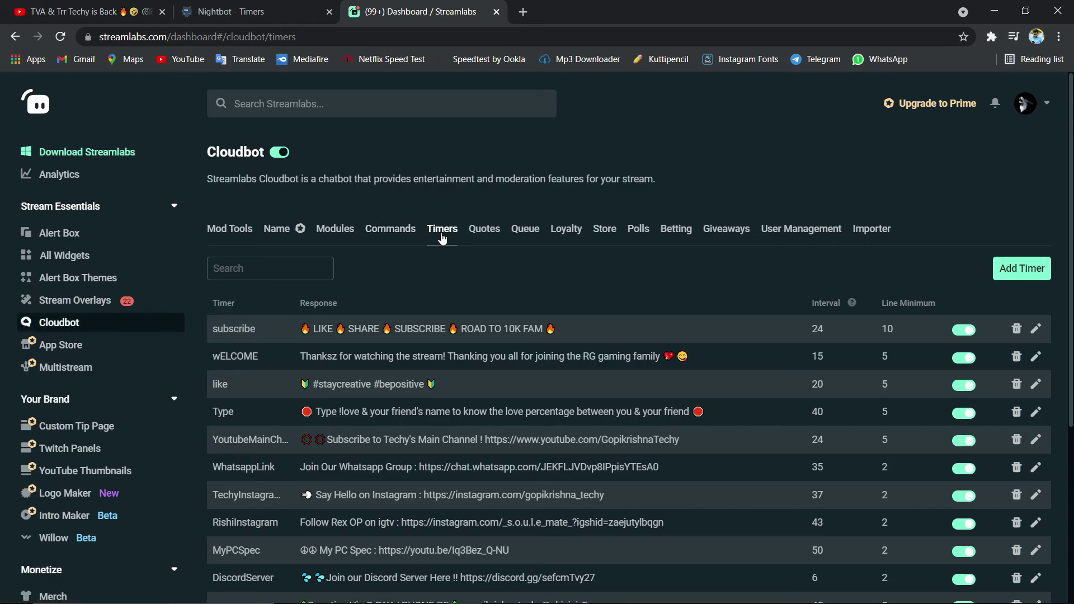
Compare the Nightbot timers page with the Cloudbot timers page in Streamlabs.
left_click(206, 7)
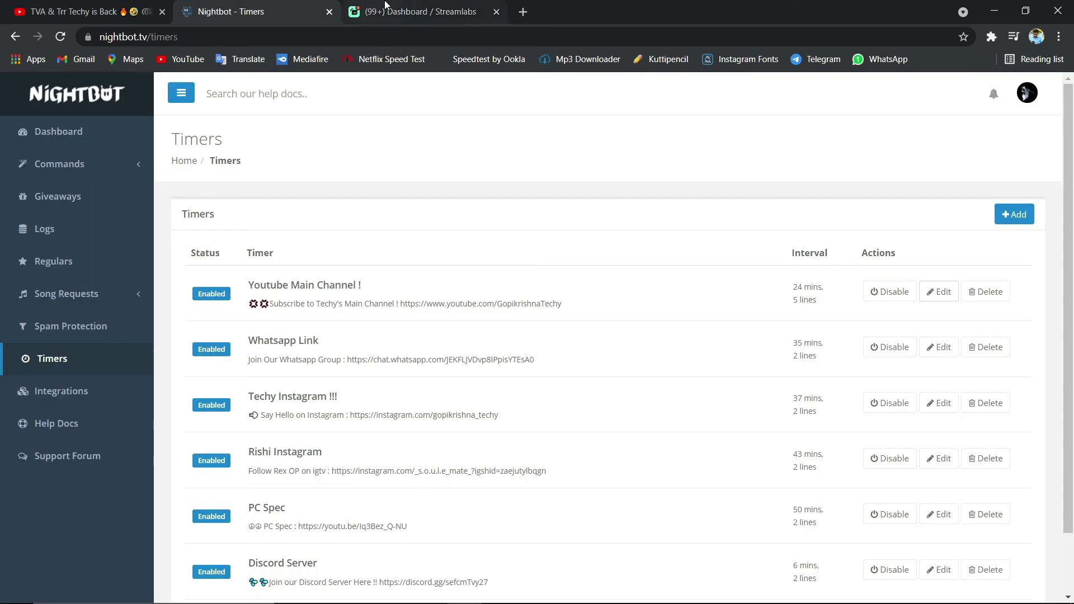
left_click(386, 7)
left_click(278, 7)
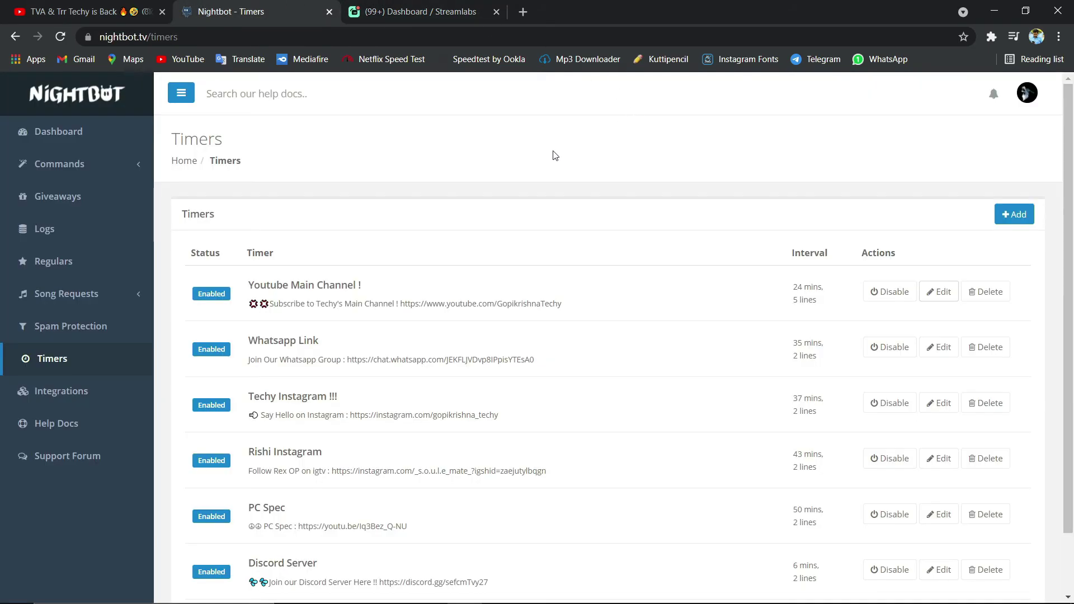